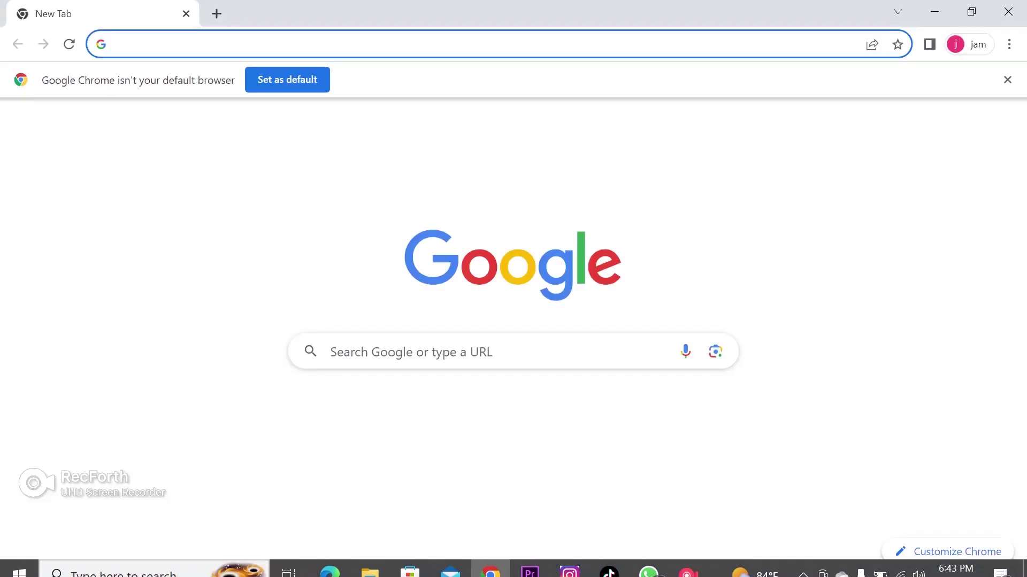
Search 'gmail sign in' and open the Google Accounts sign-in result
text(gmail sign in)
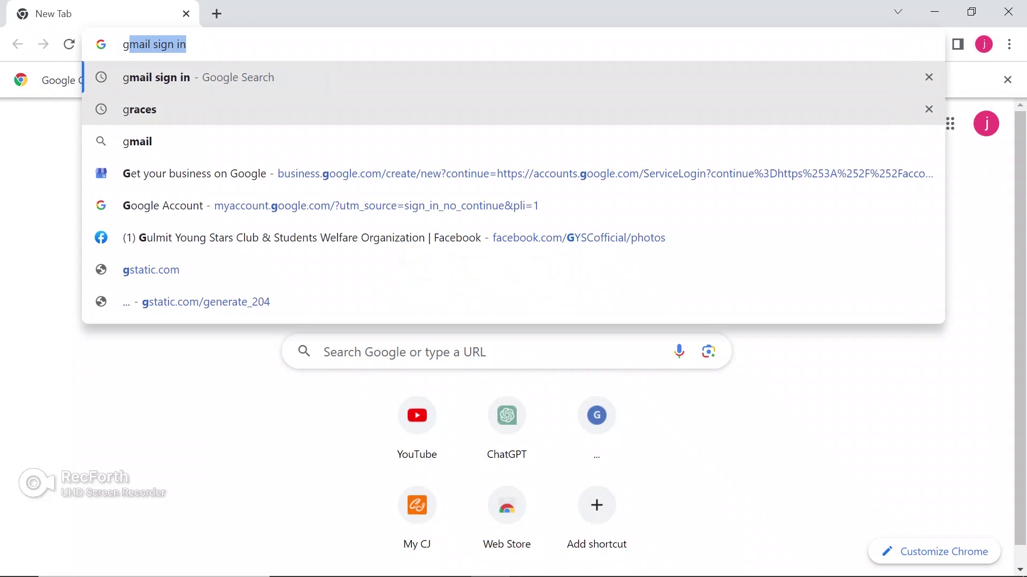
key(Return)
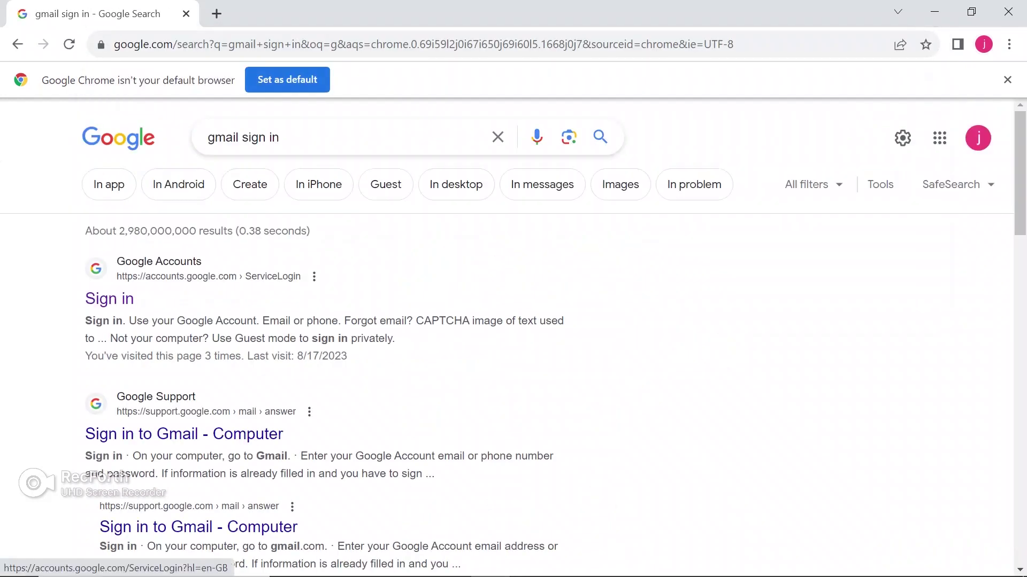
click(109, 298)
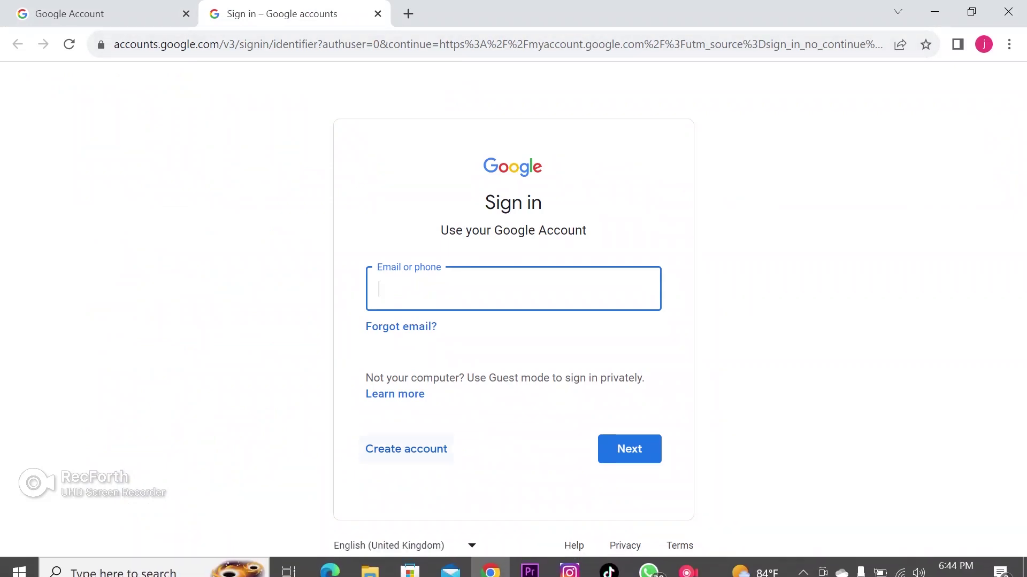
Start a personal-use Google account and enter the first name and surname, fixing a typo
click(406, 449)
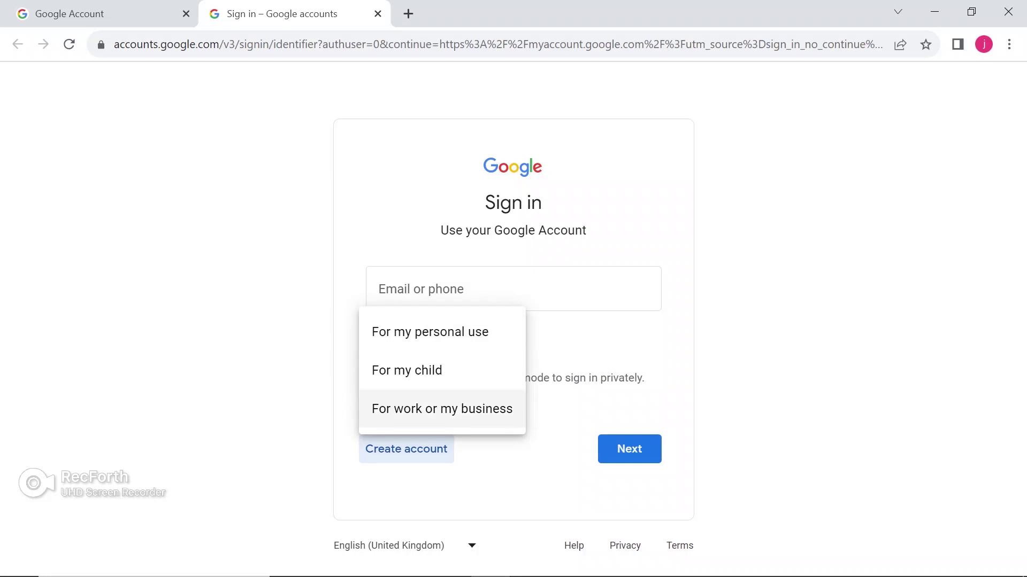
key(Return)
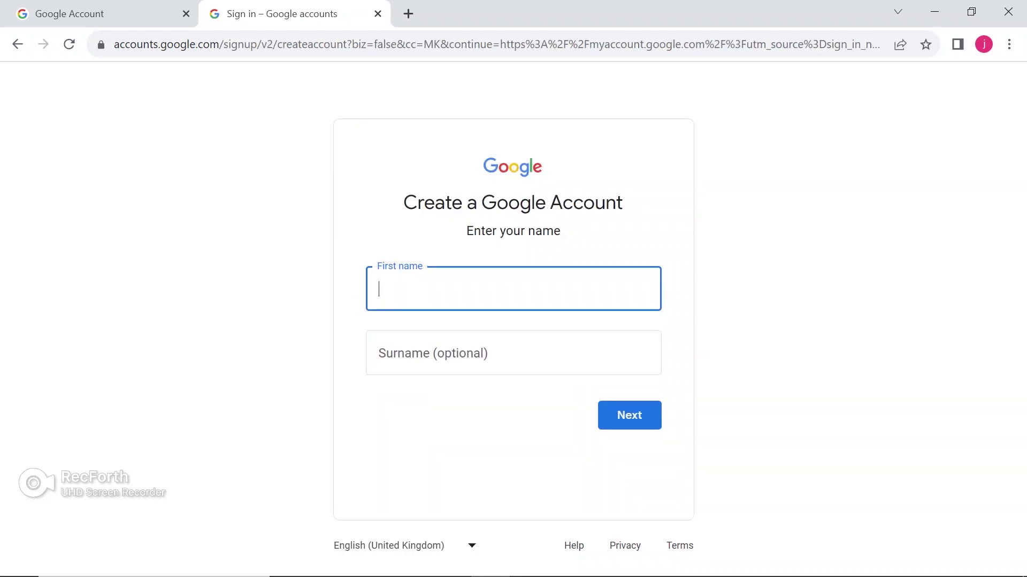
key(Tab)
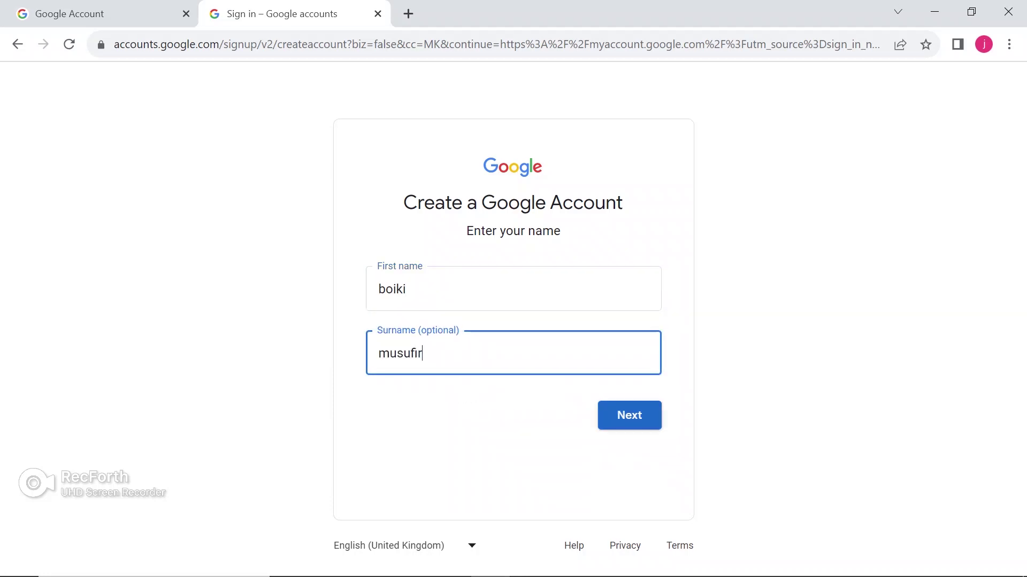
click(404, 353)
key(BackSpace)
Finish the surname, continue, and enter a birthday of 1 January 1994
text(a)
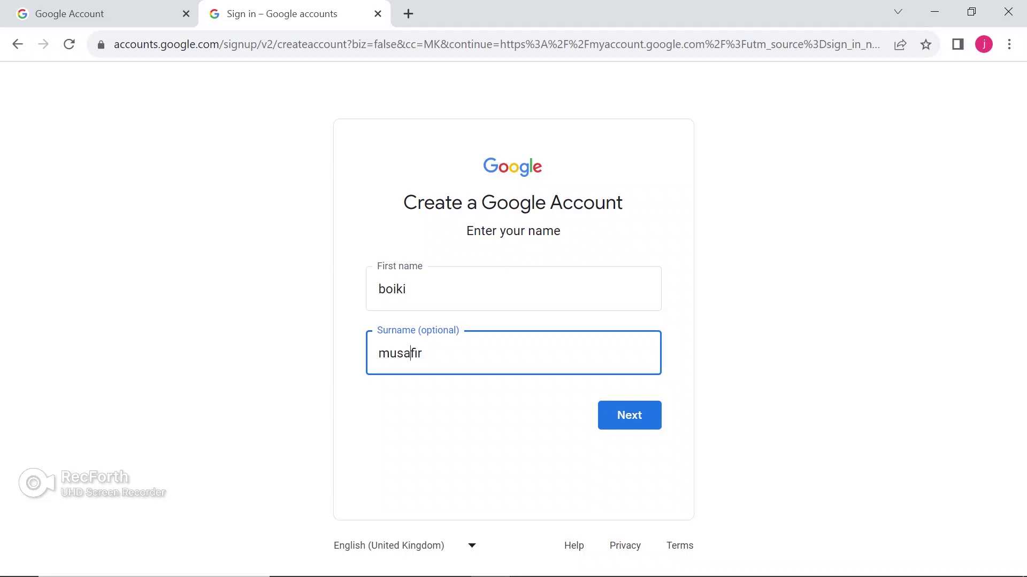
click(629, 416)
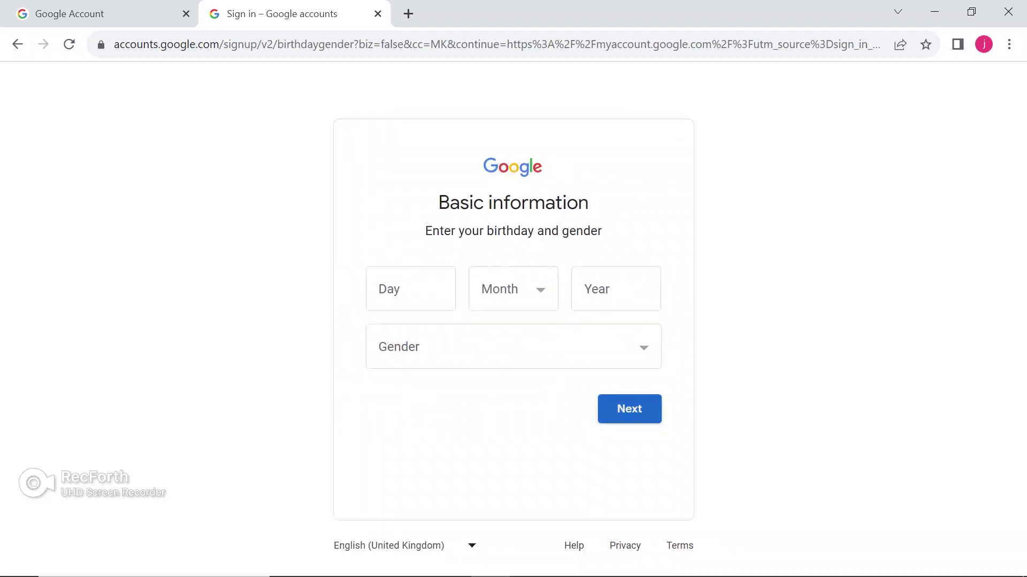
click(411, 289)
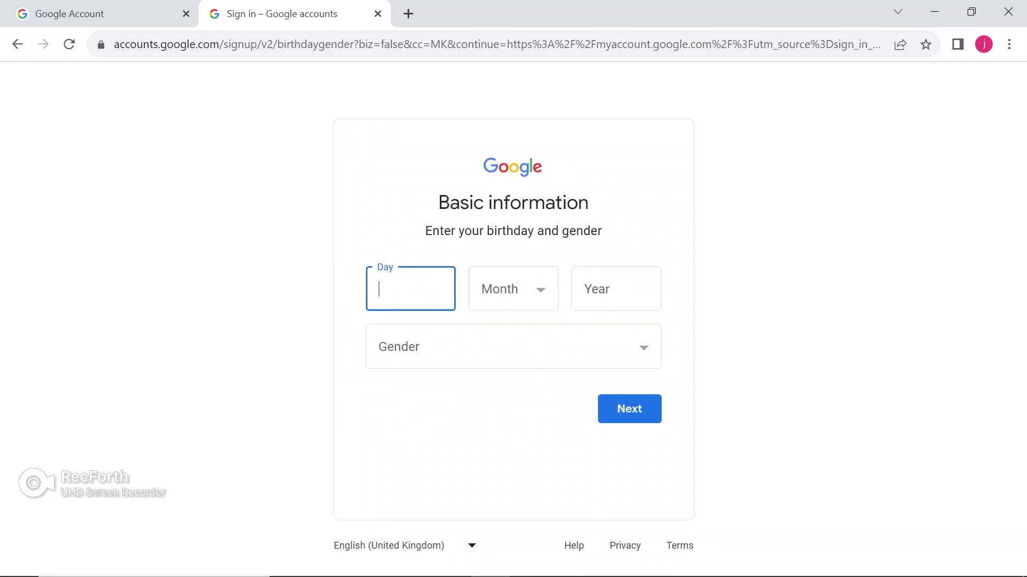
text(1)
click(513, 288)
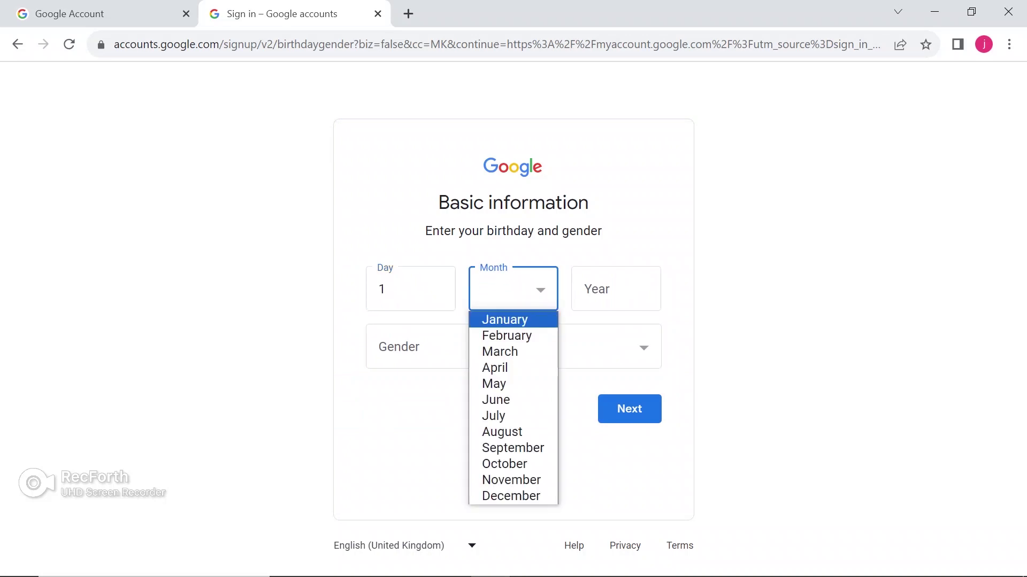
click(505, 319)
click(616, 289)
text(1)
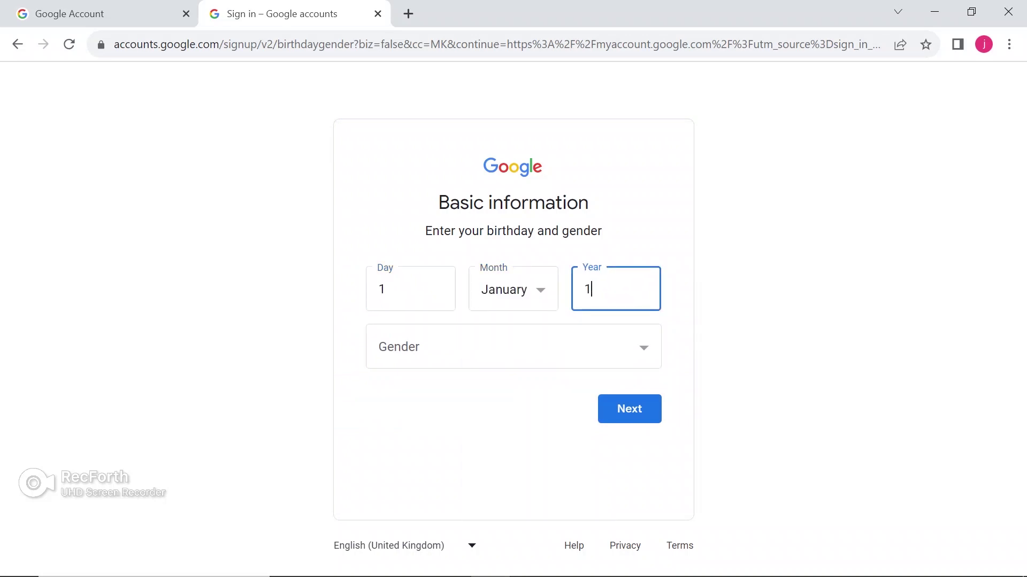
text(994)
Set gender to Male and choose the second suggested Gmail address
click(513, 347)
key(Up)
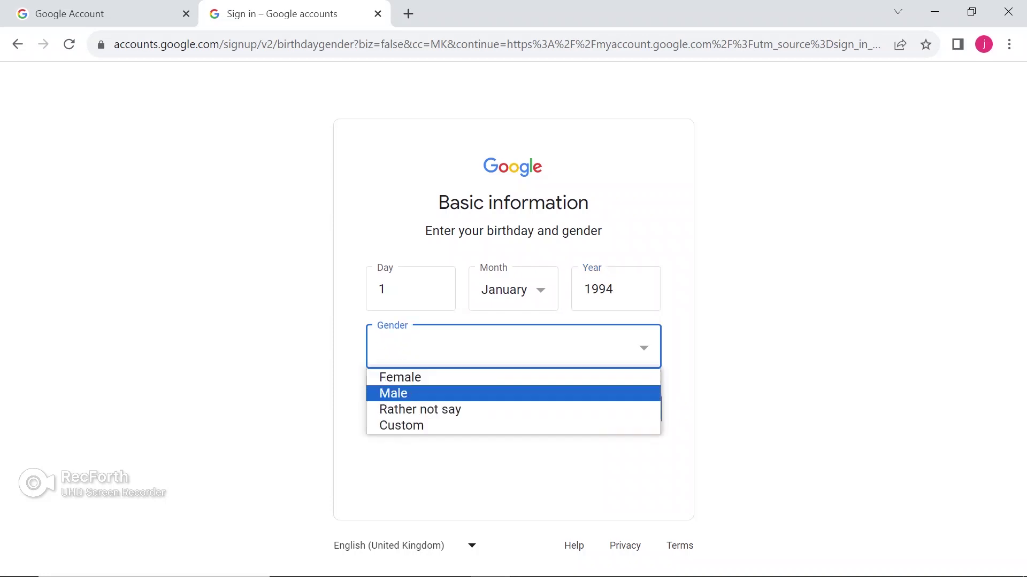
key(Return)
key(Tab)
key(Return)
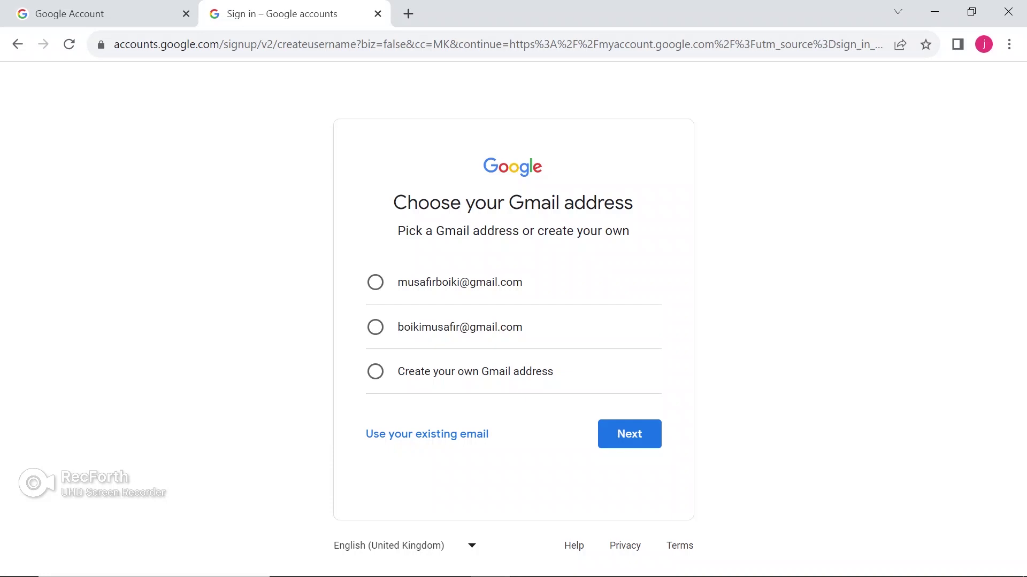
click(375, 327)
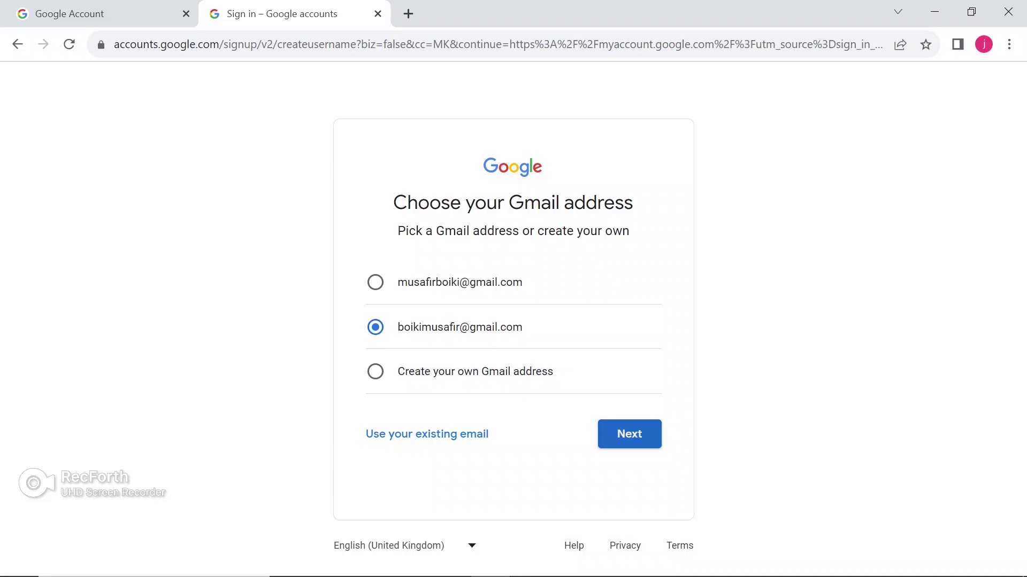
click(630, 435)
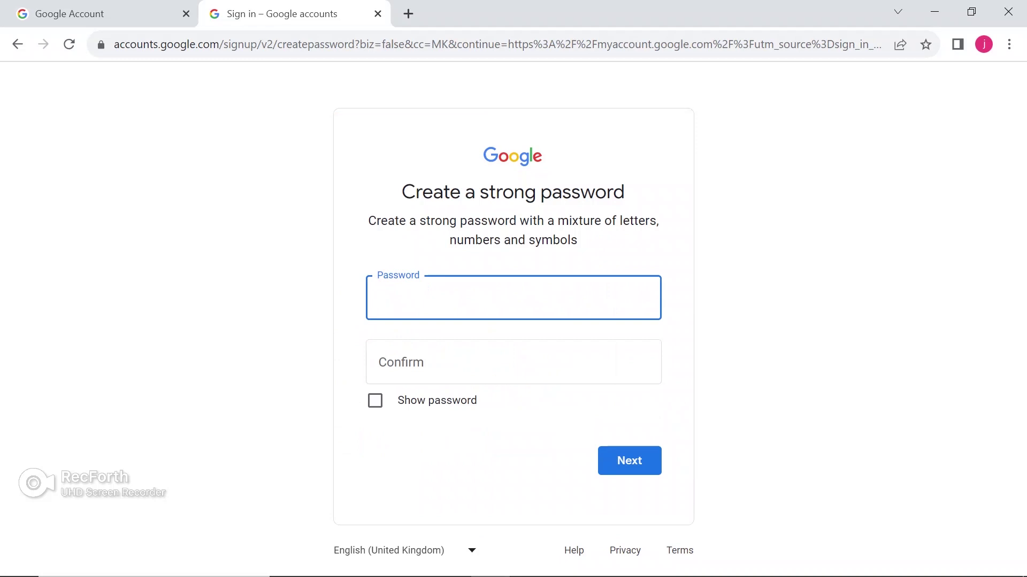
Set and confirm the account password, skip the recovery email, and accept the reviewed details
text(••••••••••••)
click(514, 362)
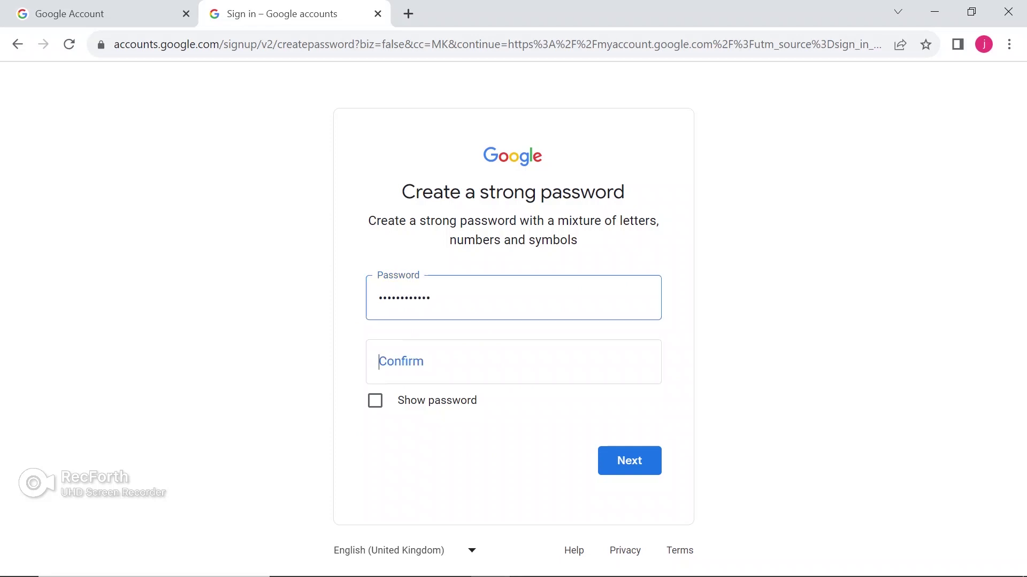
text(•••)
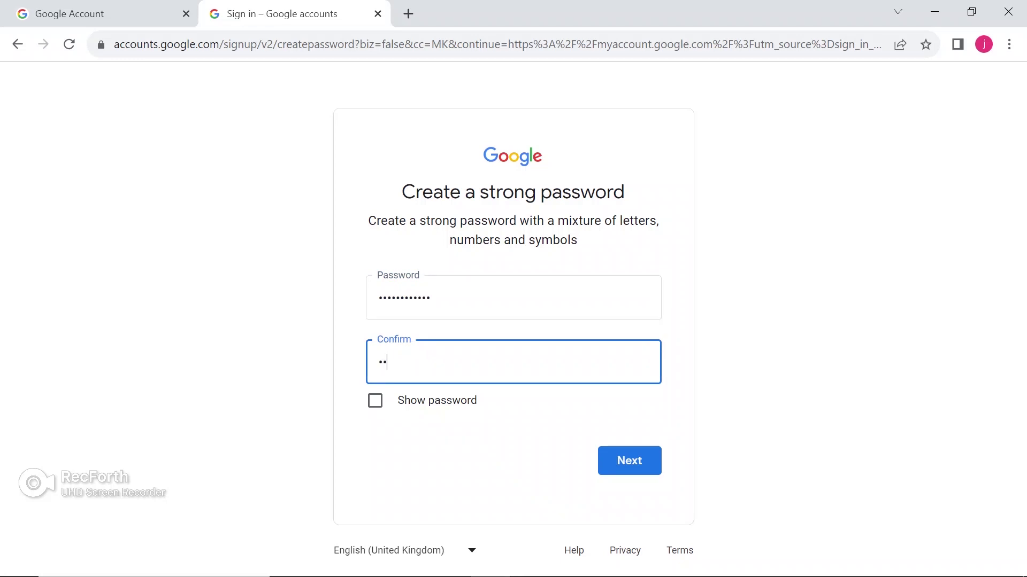
text(•••••••••)
key(Return)
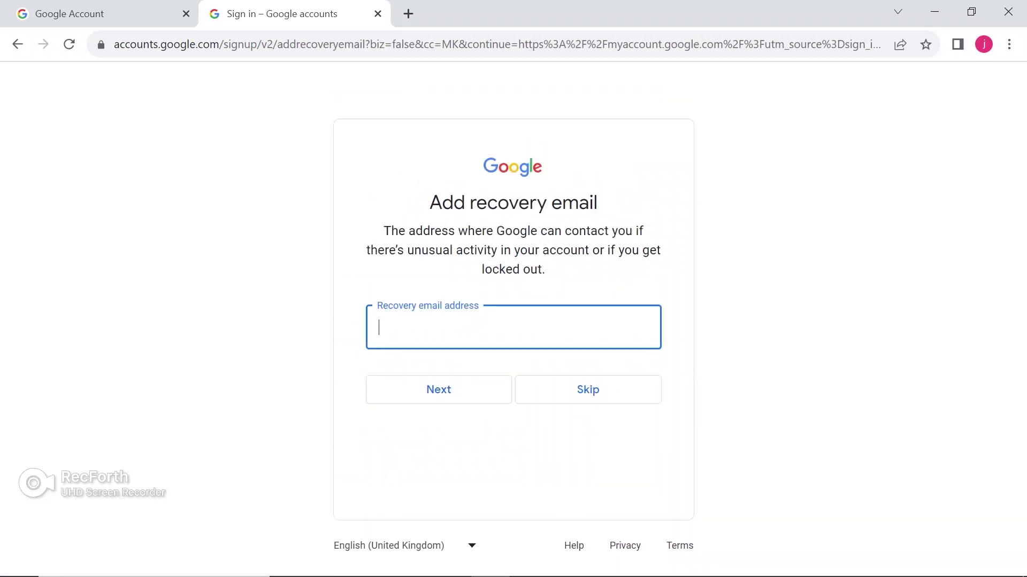
click(588, 389)
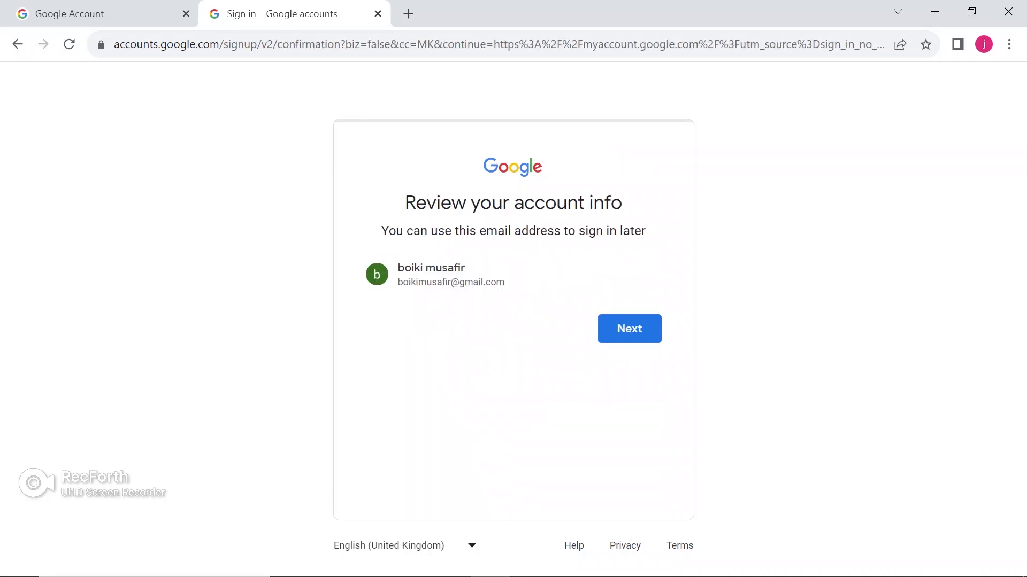
key(Return)
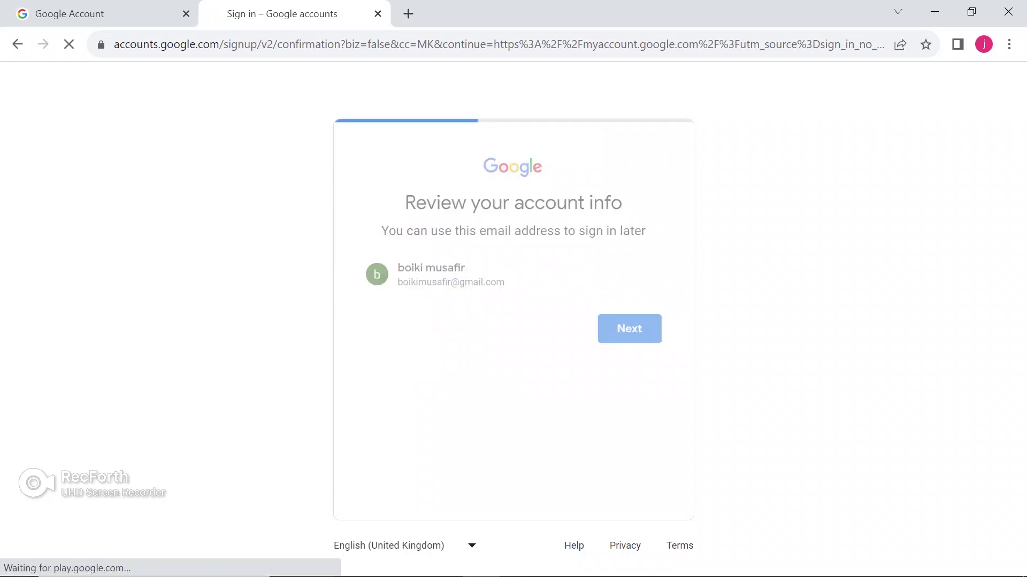
Agree to Google's Privacy and Terms and dismiss the Chrome profile offer
scroll(506, 321, down, 15)
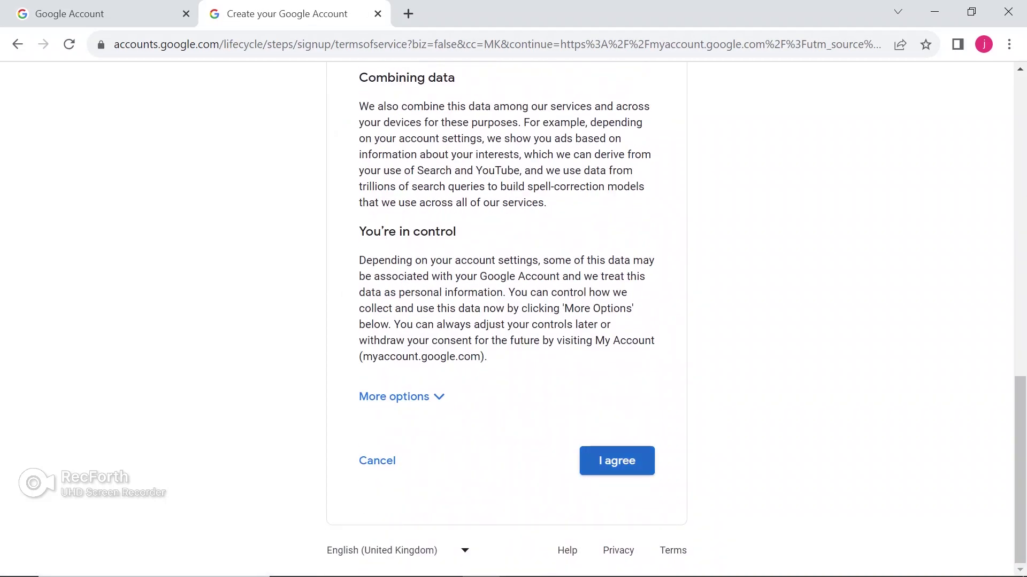
click(617, 461)
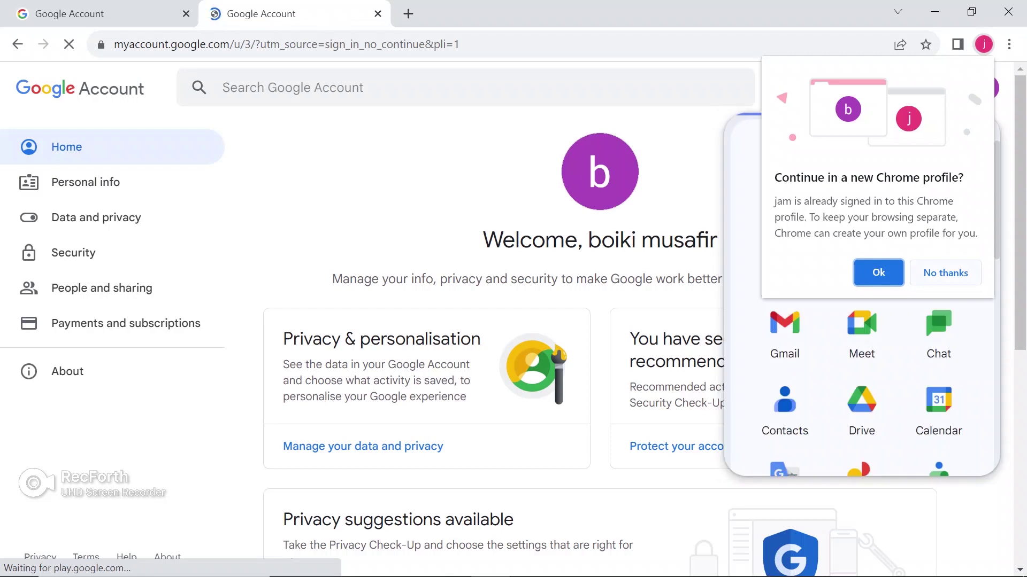
click(946, 273)
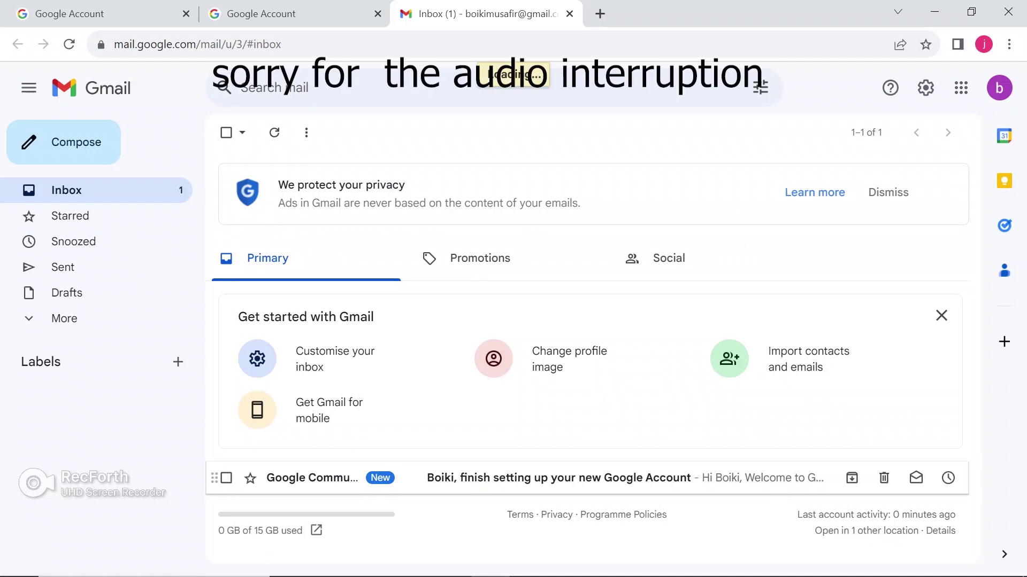
click(558, 478)
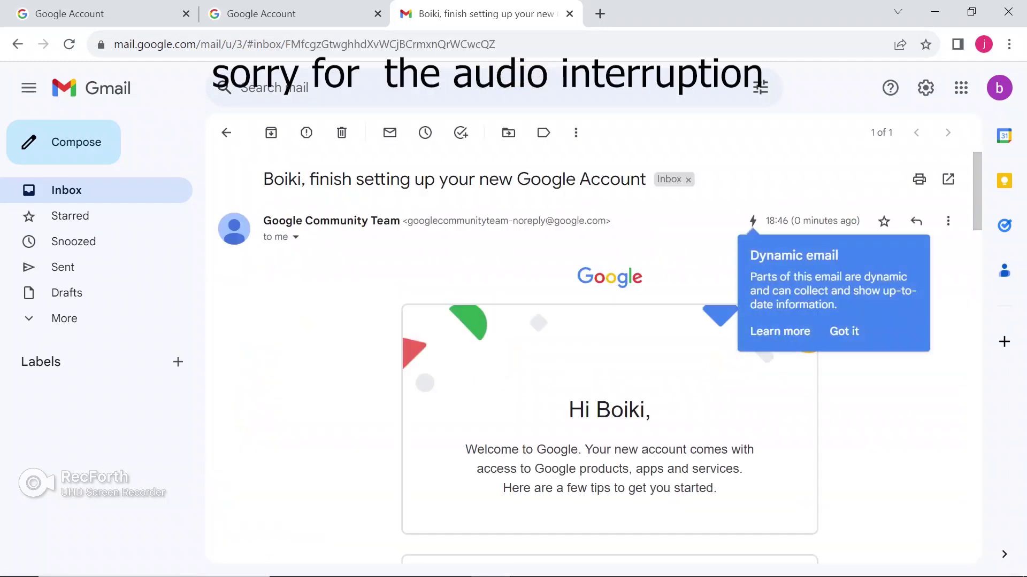
click(80, 190)
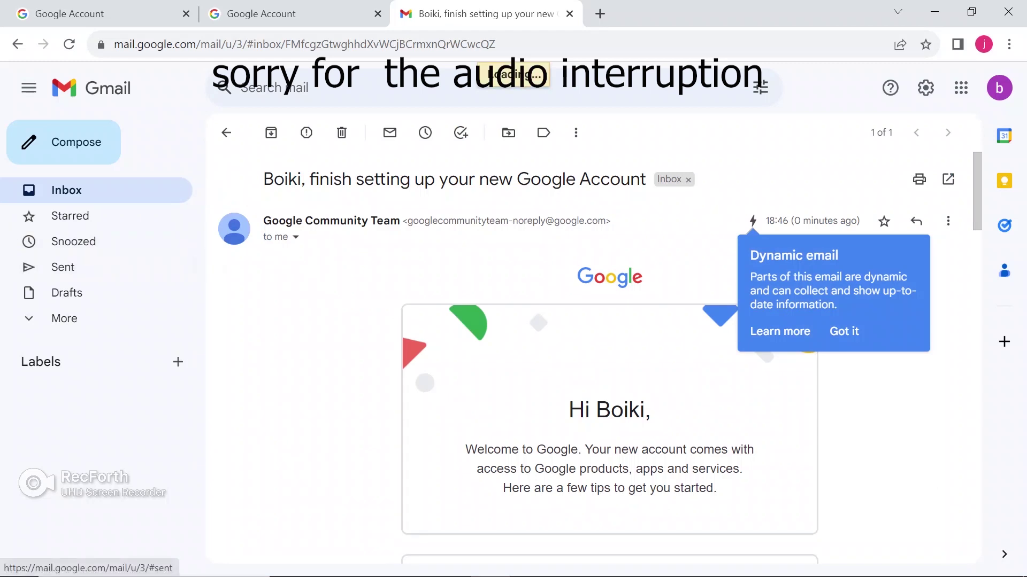
click(63, 267)
click(66, 190)
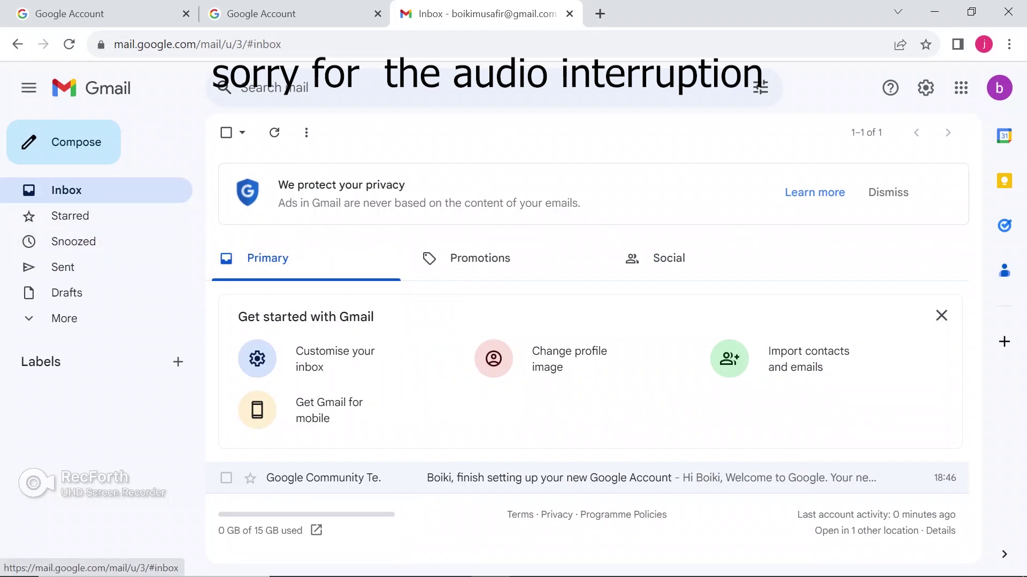
click(65, 142)
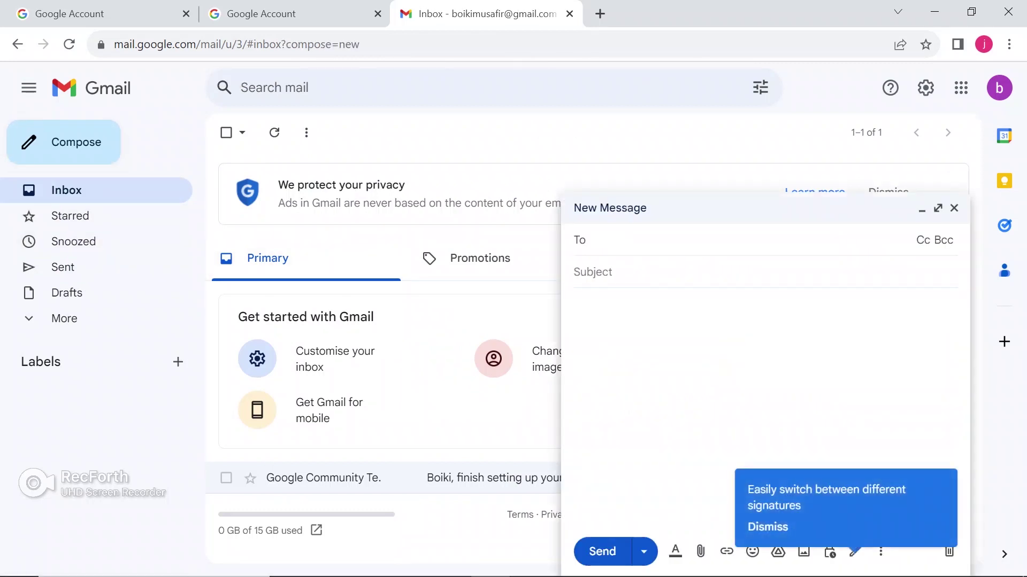
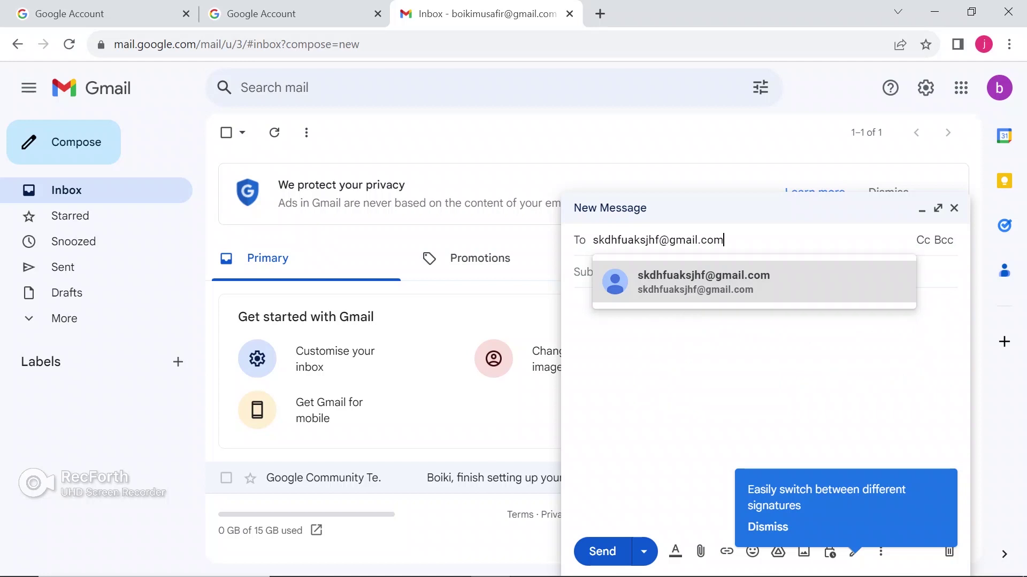
Address the new message to the recipient's Gmail address, correcting a typo
key(Return)
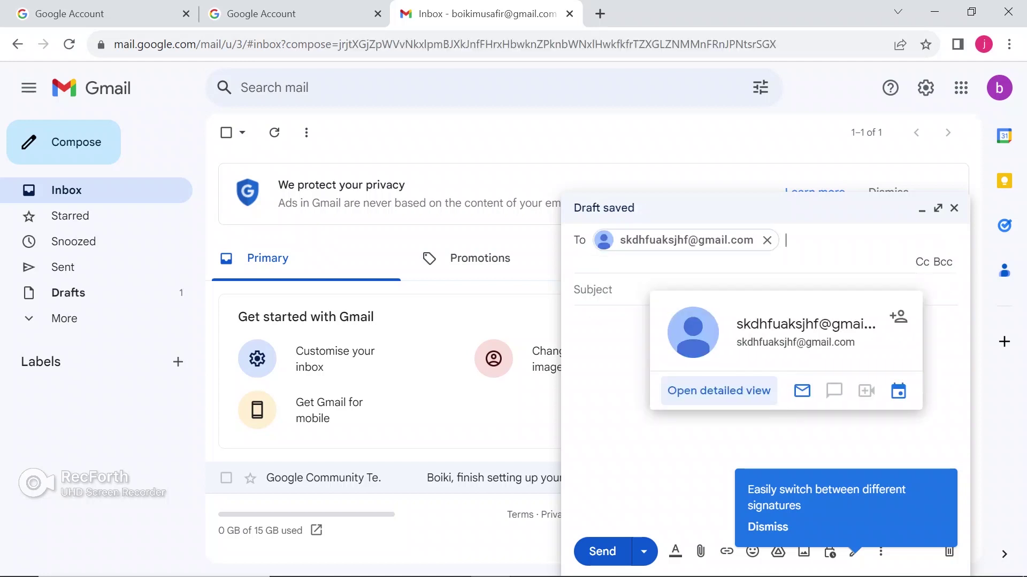
Enter subject 'dfwda' and body 'wtrge', then bring up the attachment file picker
click(593, 290)
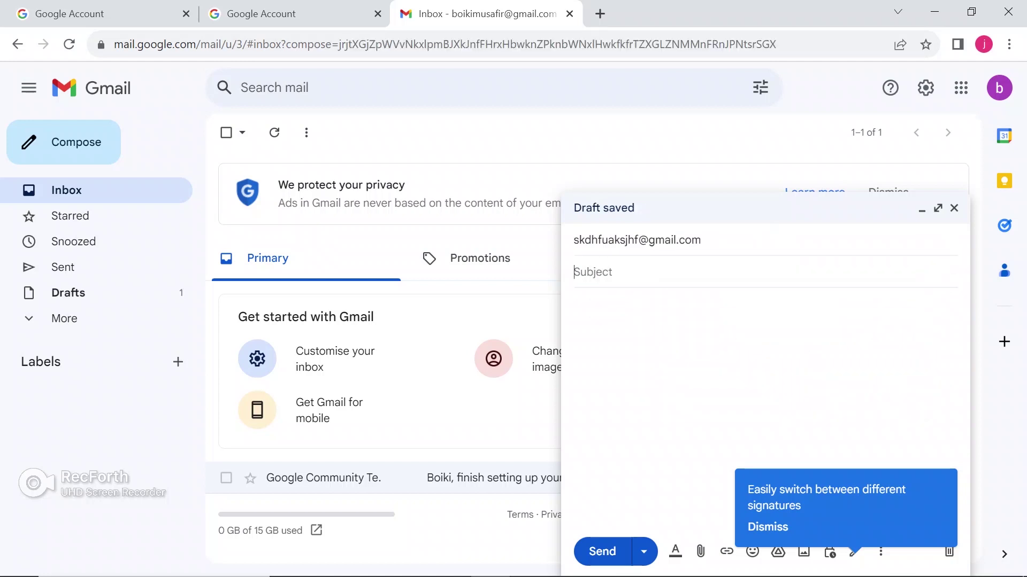
text(dfwda)
click(575, 304)
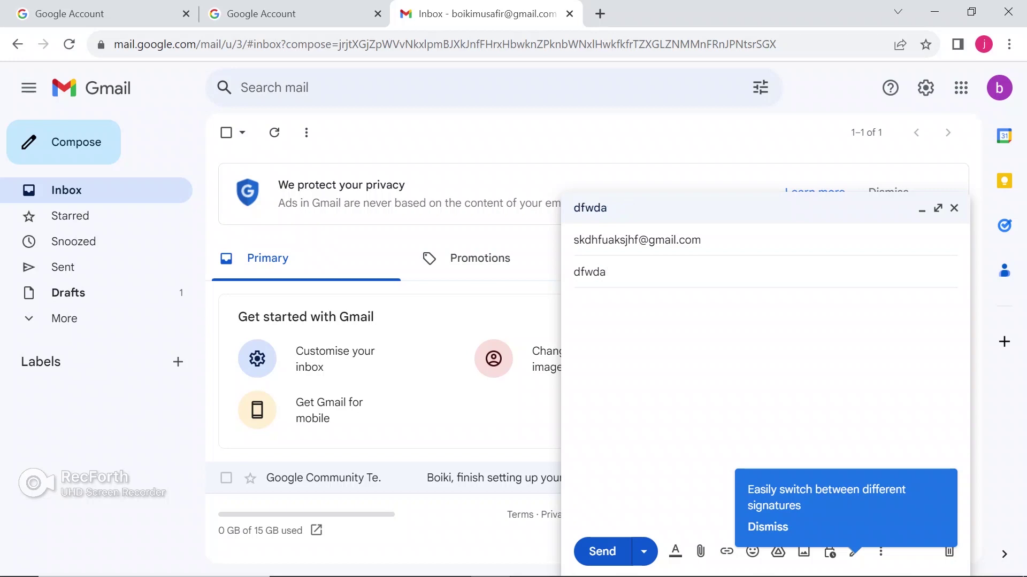
text(wtrge)
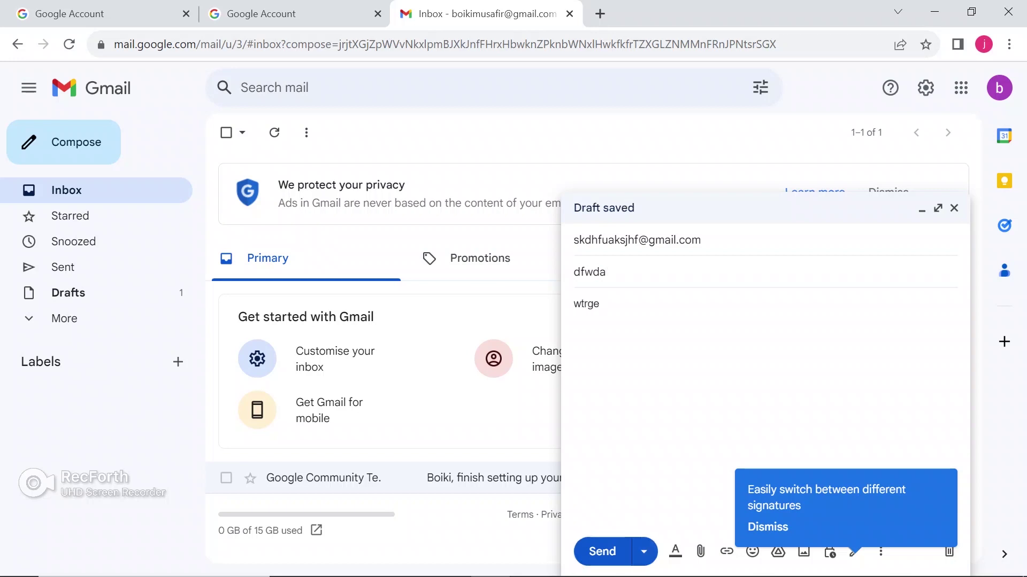
click(700, 552)
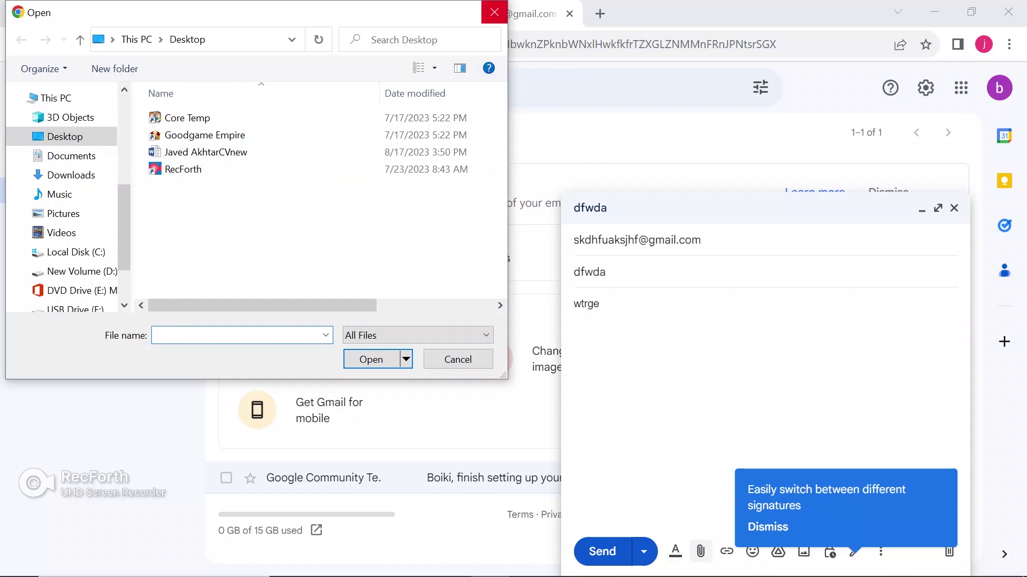
Cancel the attachment, close the saved draft, and open the account panel, dismissing the profile-picture window
click(494, 12)
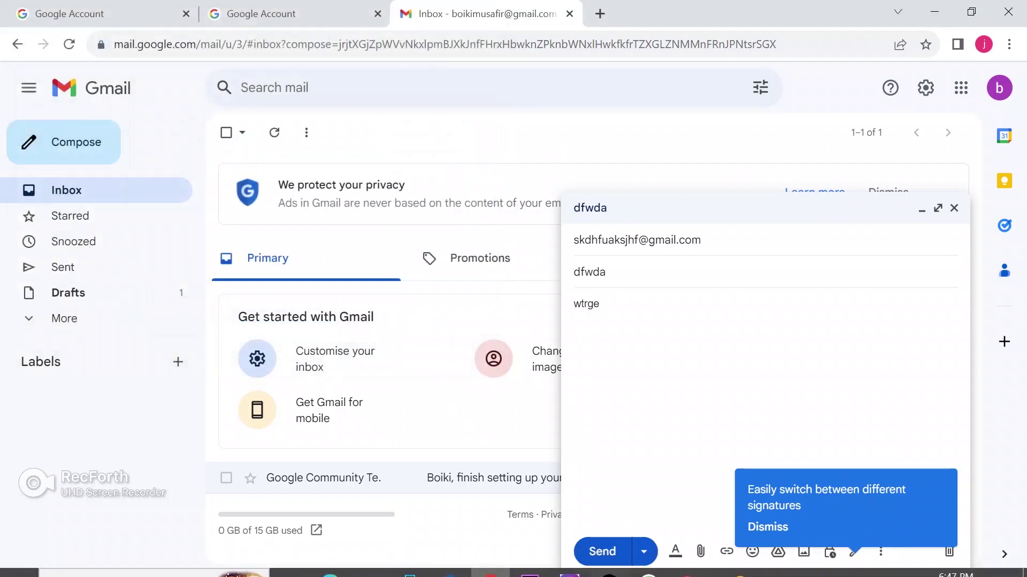
click(954, 208)
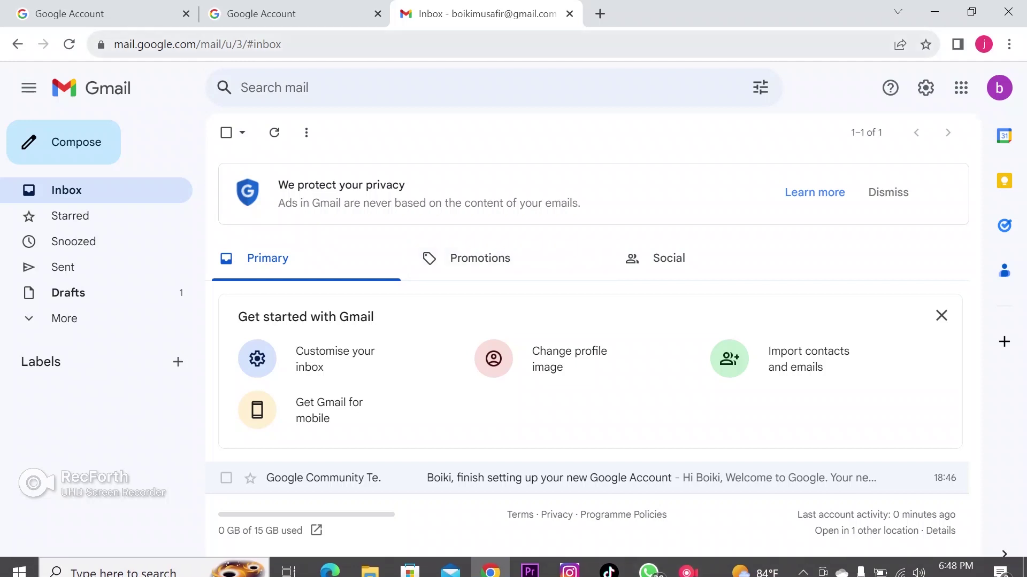
click(999, 87)
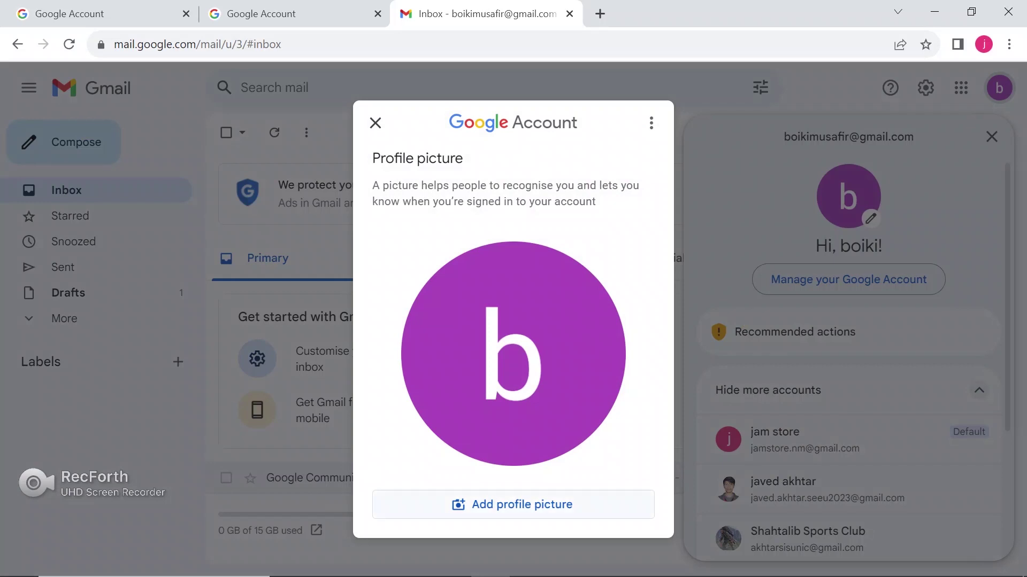
click(375, 123)
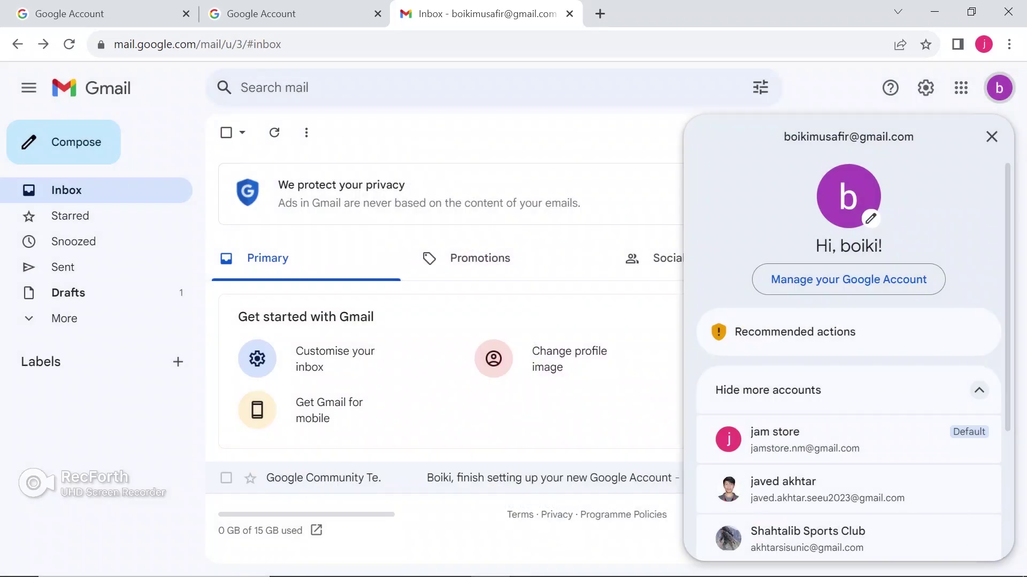